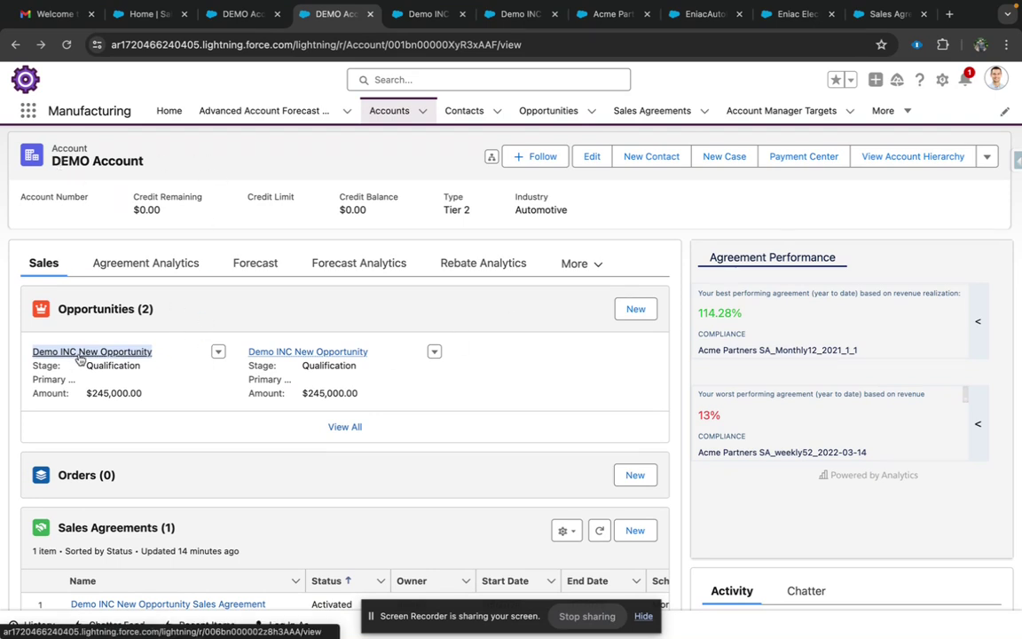
Open the Demo INC New Opportunity record ($245,000.00, Qualification stage) from the DEMO Account.
mouse_move(119, 349)
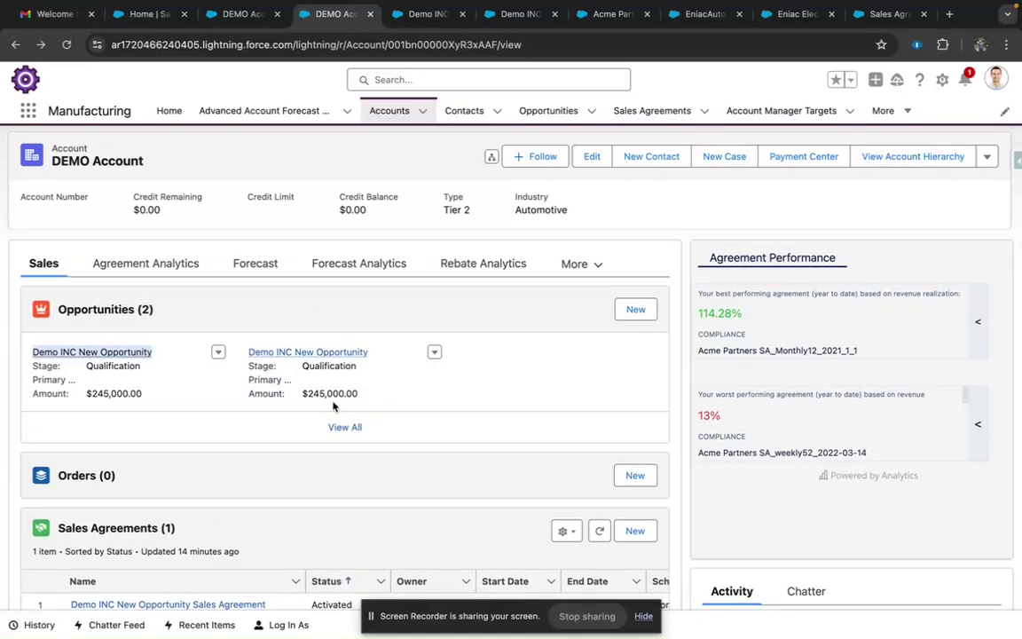
click(422, 16)
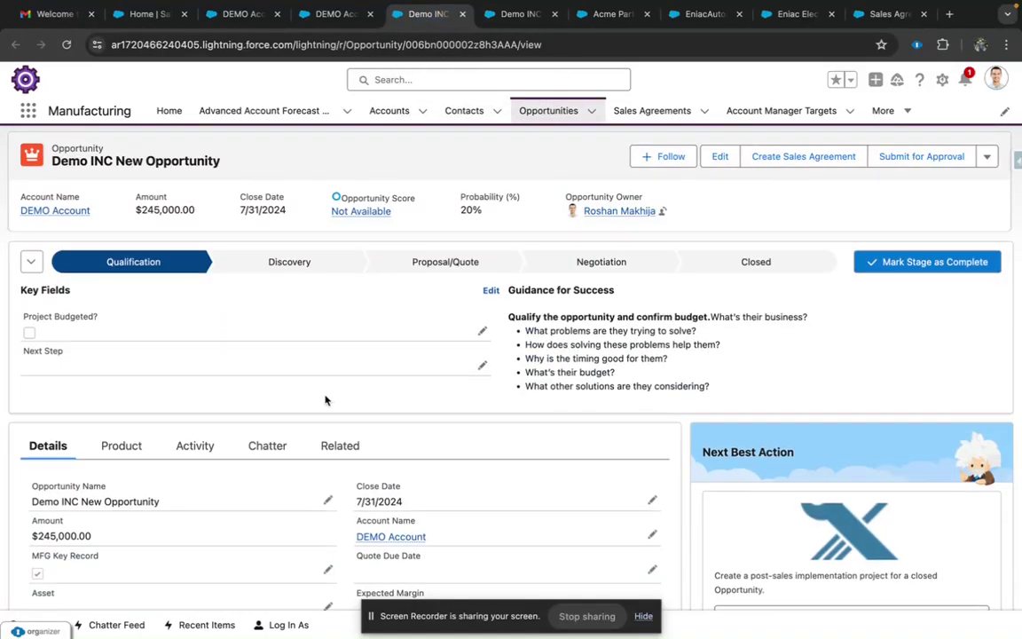
List the opportunity's products: Connector Cables (800 at $250.00) and Energy Meter (90 at $500.00).
scroll(326, 392, down, 1)
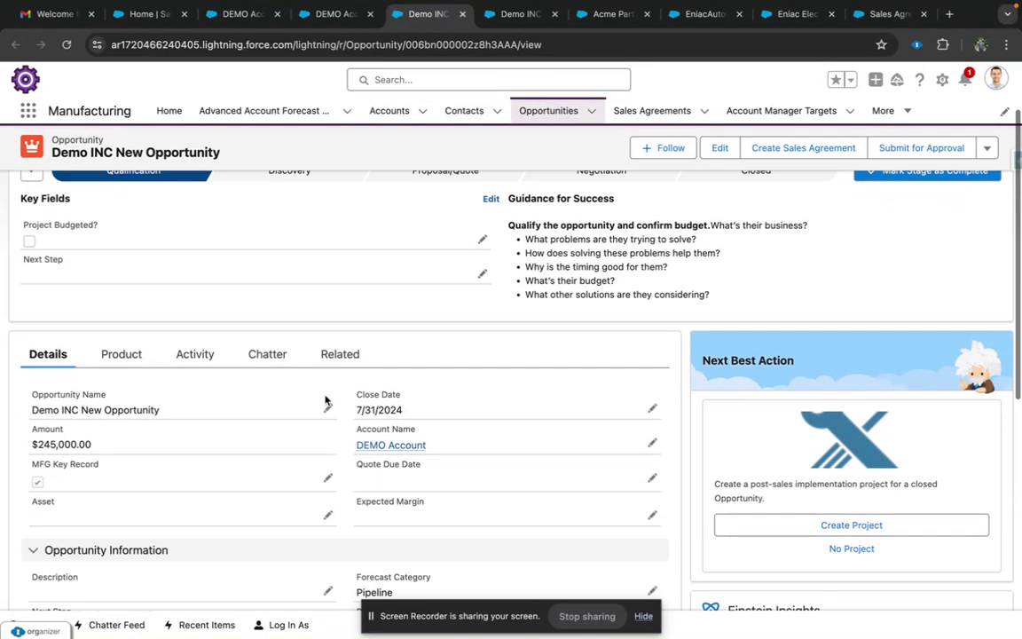
click(126, 354)
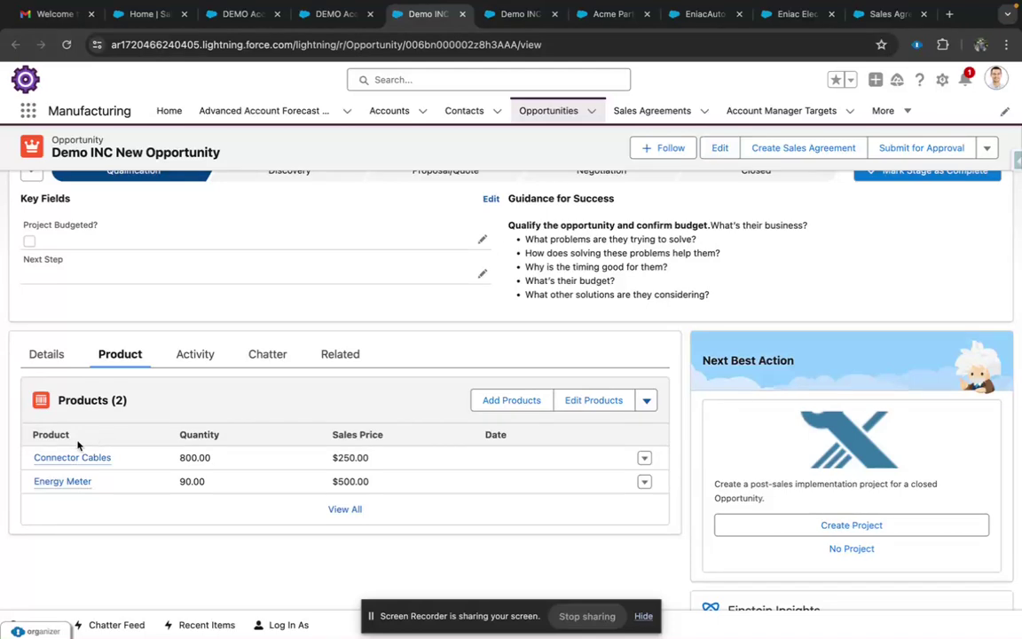
mouse_move(37, 456)
scroll(275, 537, up, 1)
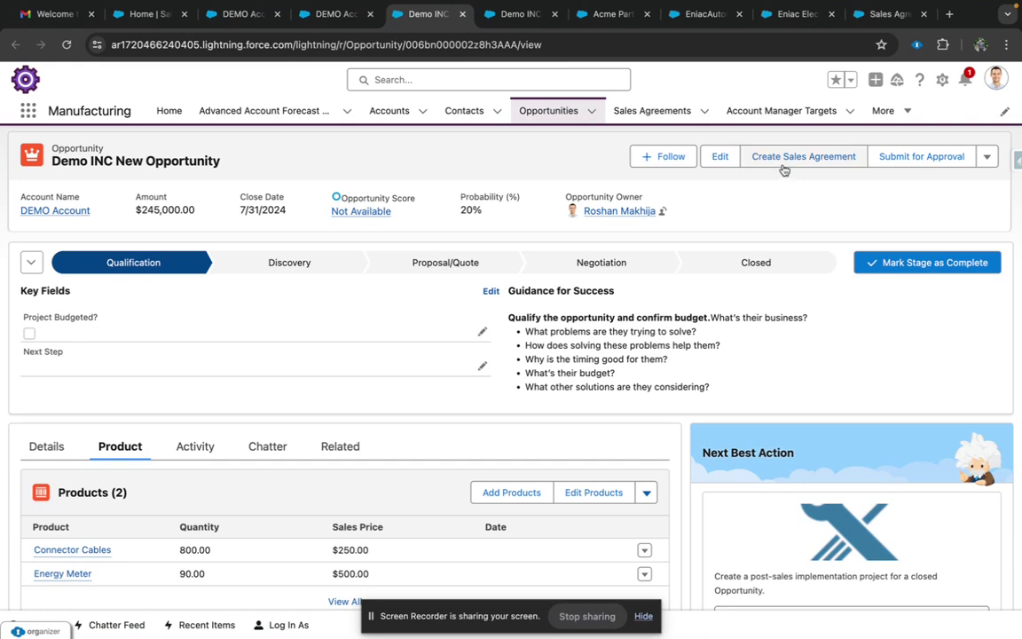
key(ctrl+Tab)
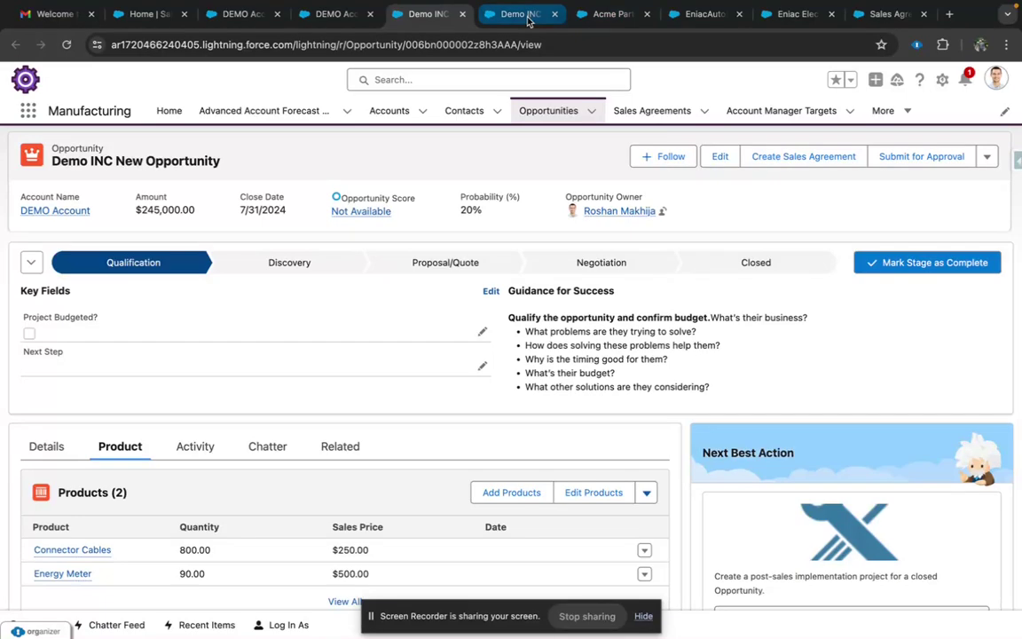
Review the sales agreement details: monthly frequency, schedule count 12, 7/8/2024–7/7/2025, $245,000.00 total.
scroll(262, 398, up, 5)
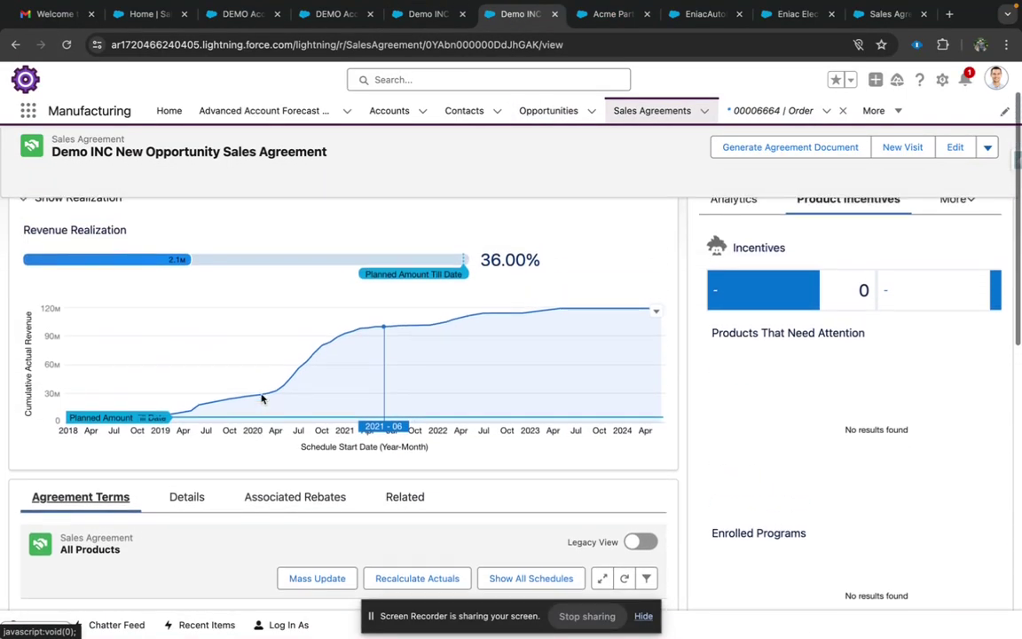
click(186, 496)
scroll(189, 510, down, 1)
scroll(191, 509, down, 1)
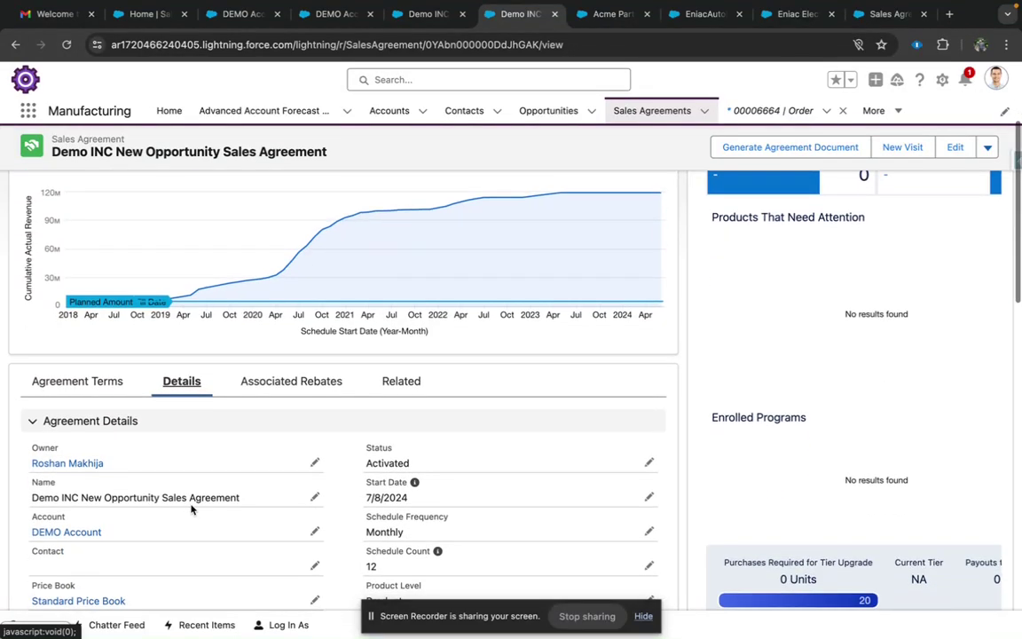
scroll(337, 500, down, 2)
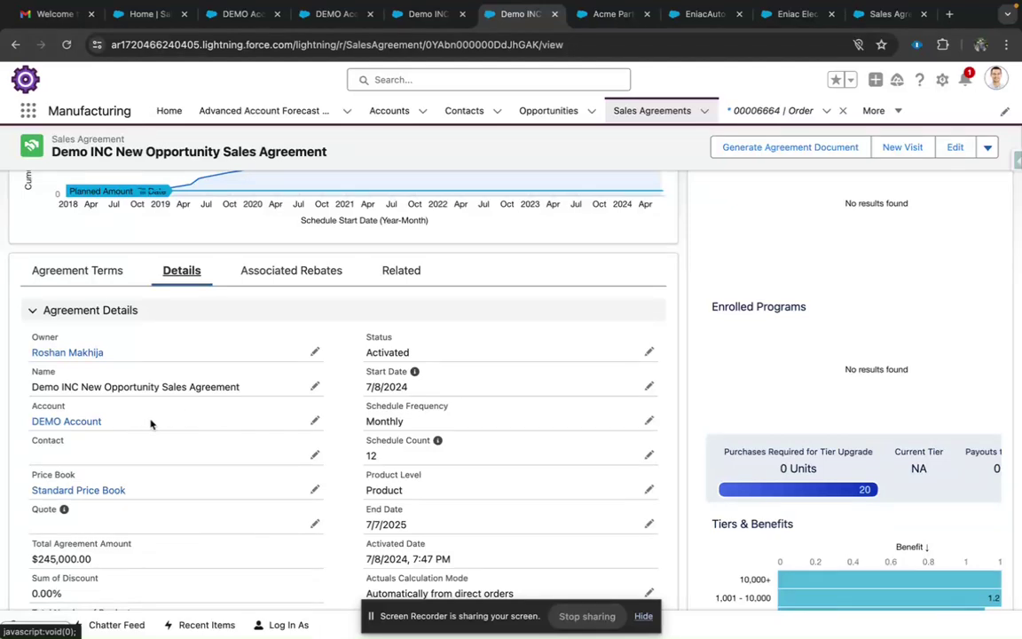
double_click(373, 456)
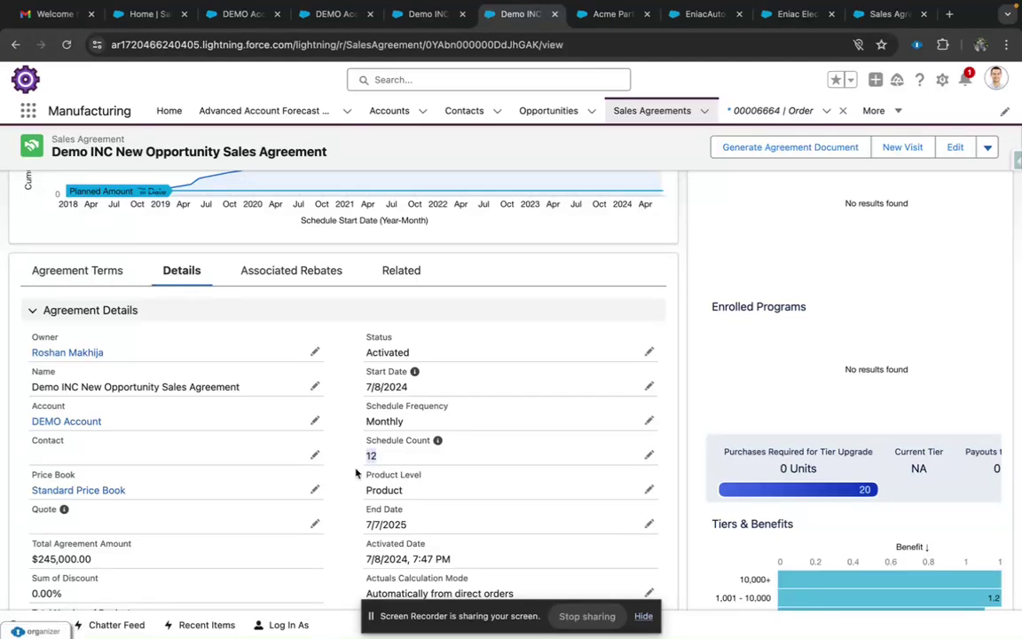
View the Agreement Terms quantity grid: Connector Cables planned 67 of 800, Energy Meter 8 of 90.
click(105, 281)
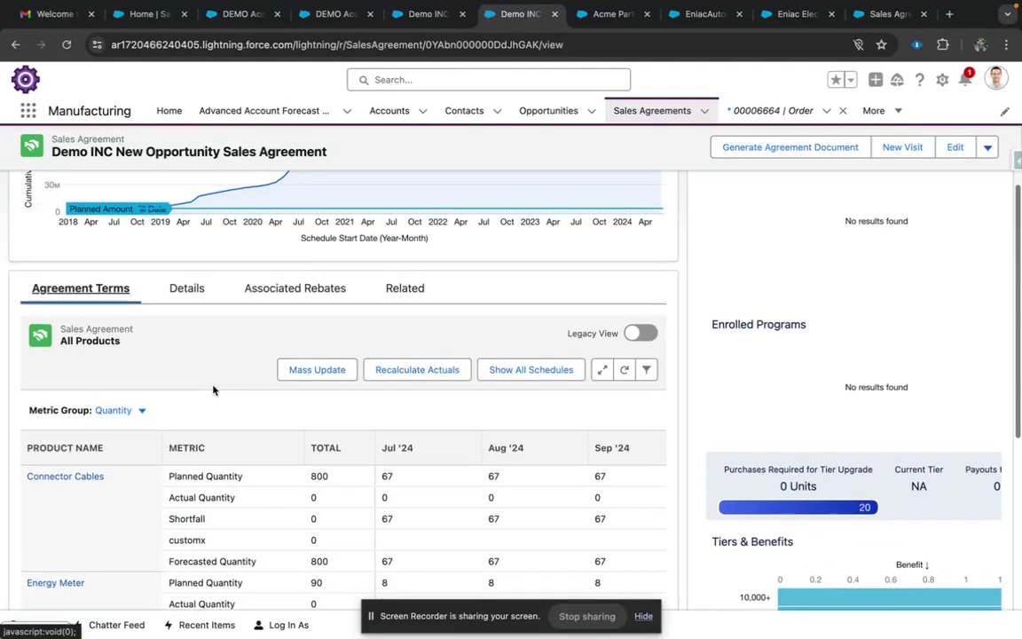
scroll(213, 388, down, 1)
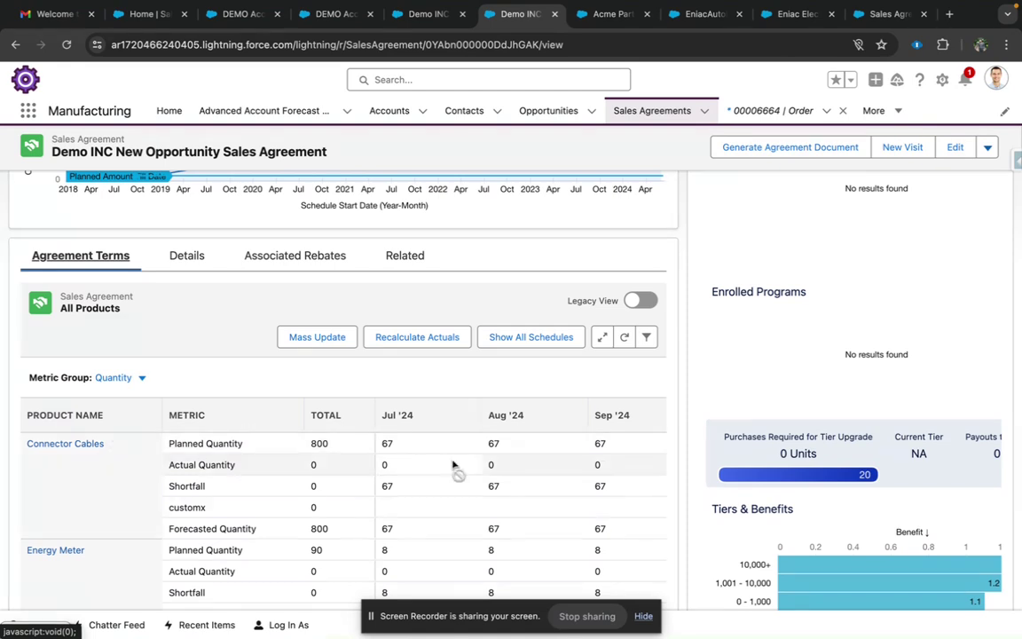
scroll(366, 400, down, 2)
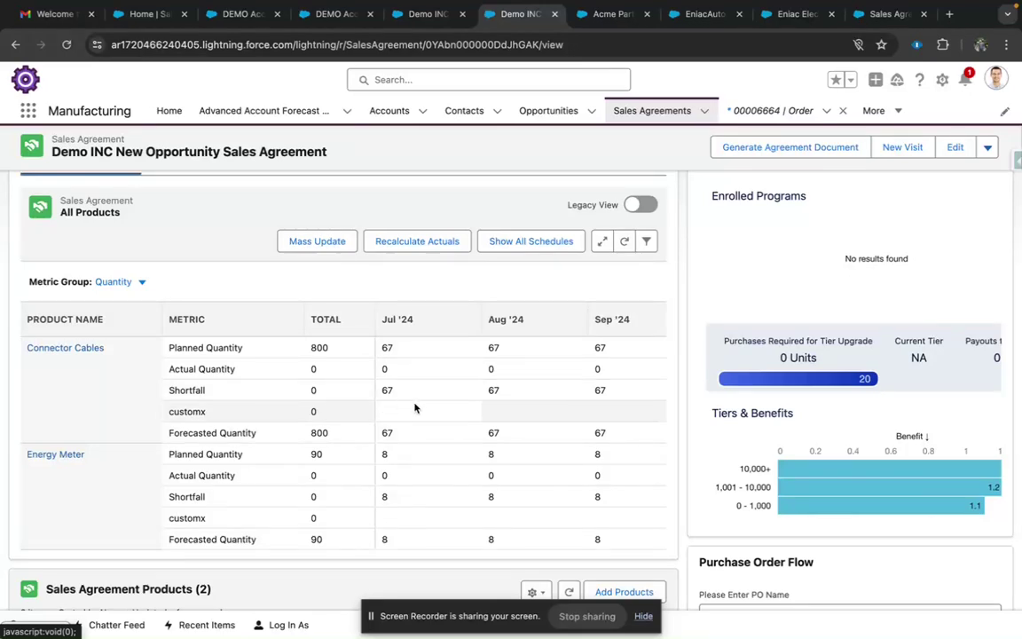
Scroll the agreement grid showing monthly shortfalls of 67 Connector Cables and 8 Energy Meters.
scroll(414, 408, down, 1)
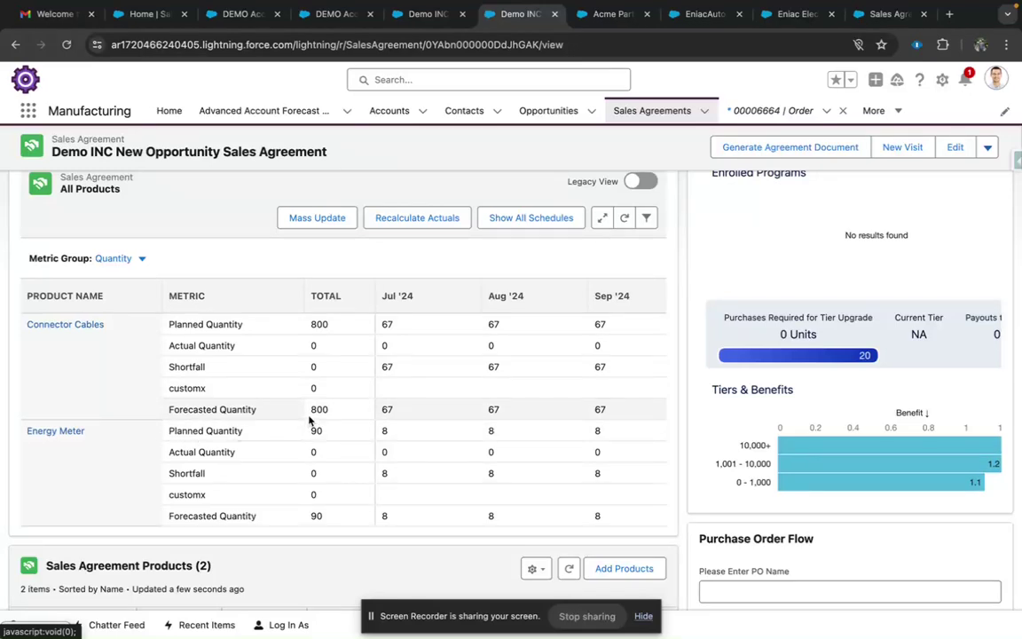
scroll(309, 420, down, 1)
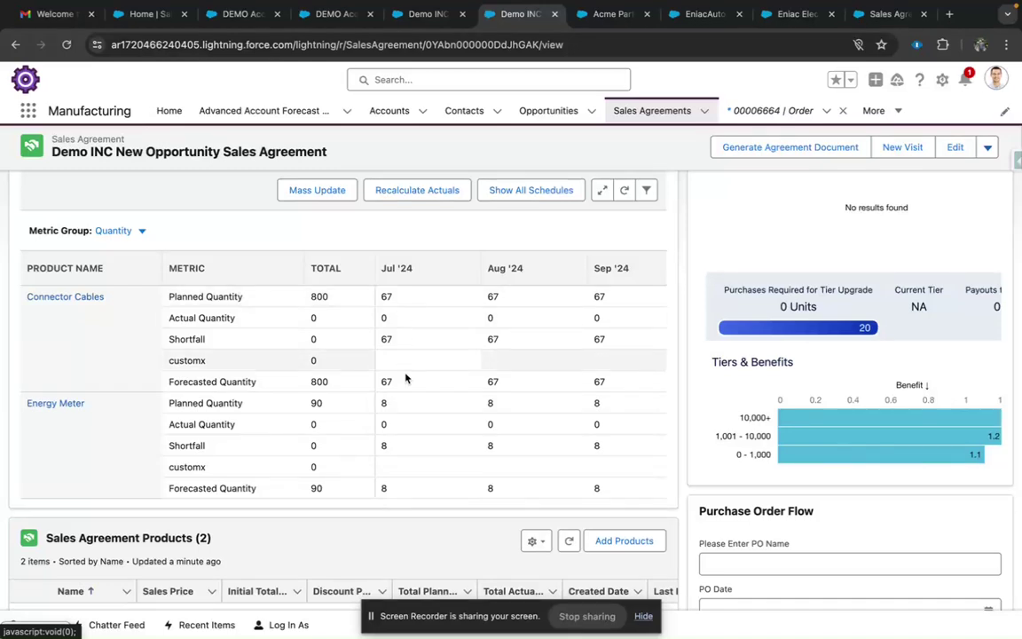
scroll(422, 446, up, 2)
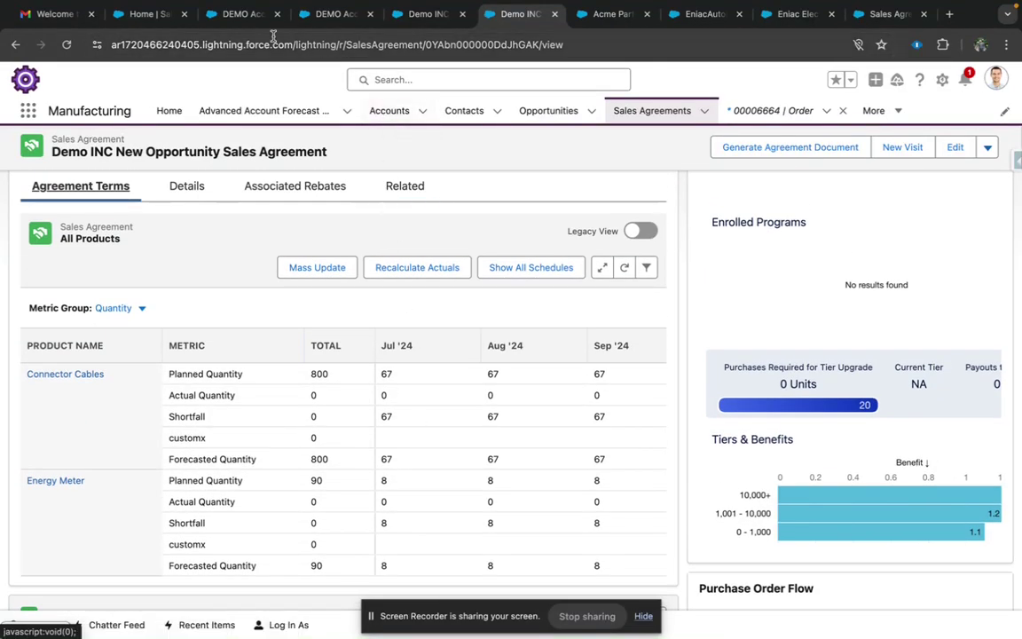
click(242, 19)
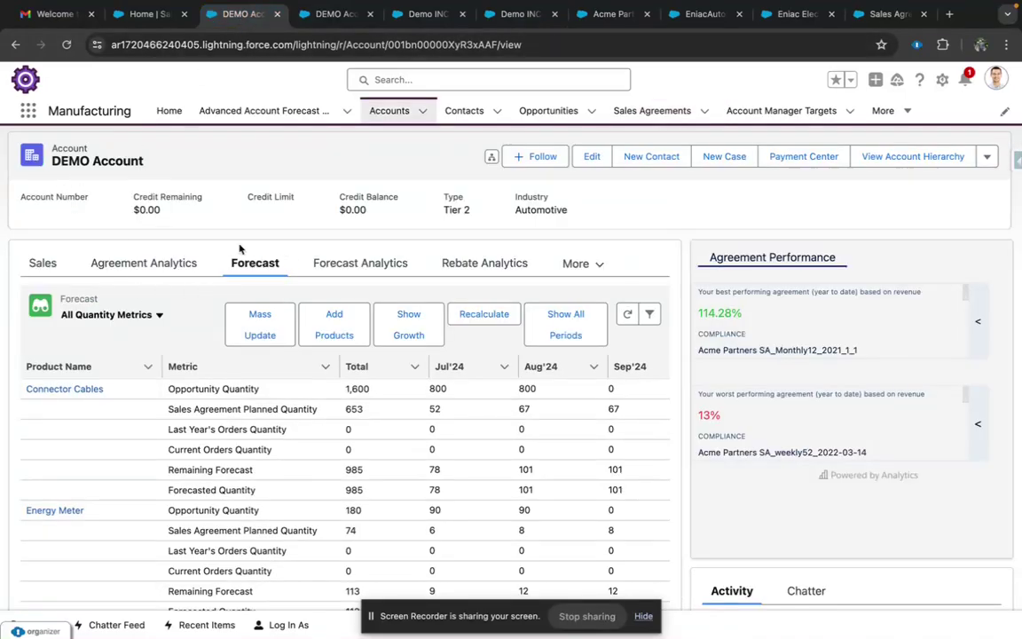
scroll(178, 317, down, 2)
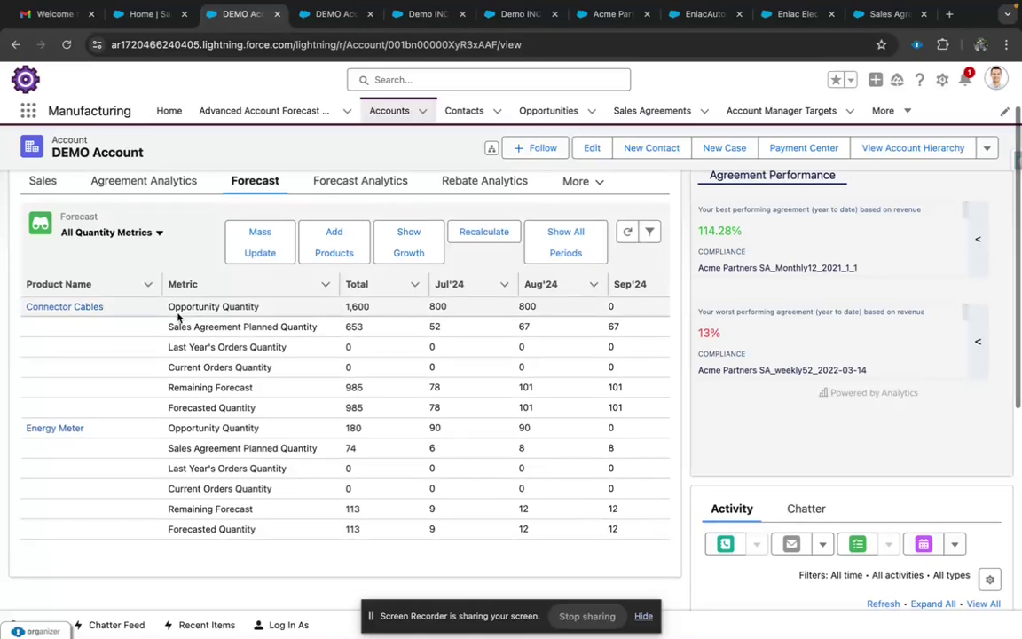
scroll(177, 252, down, 1)
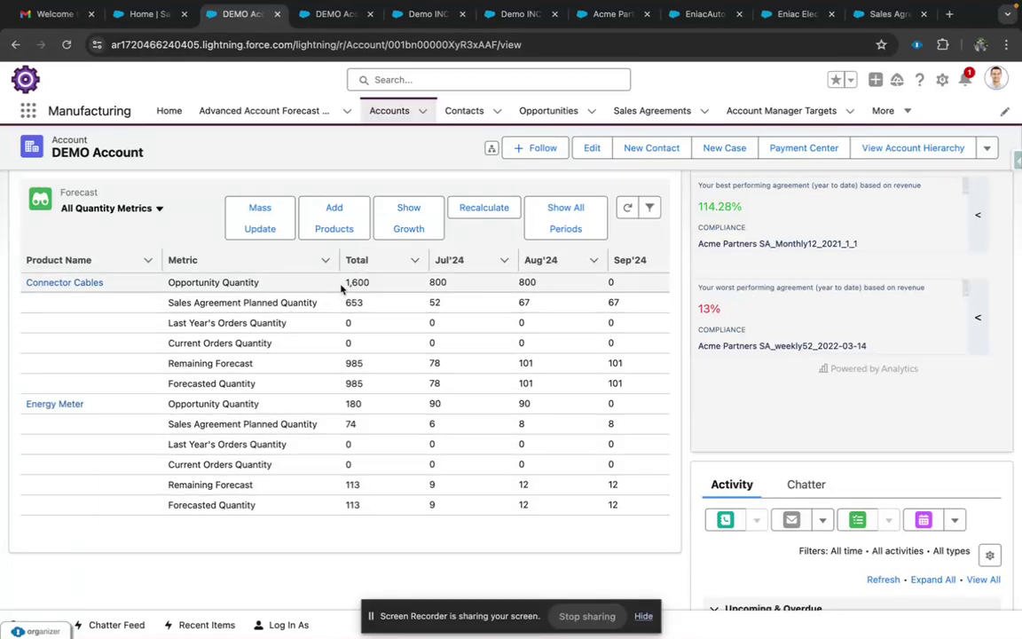
scroll(355, 324, up, 1)
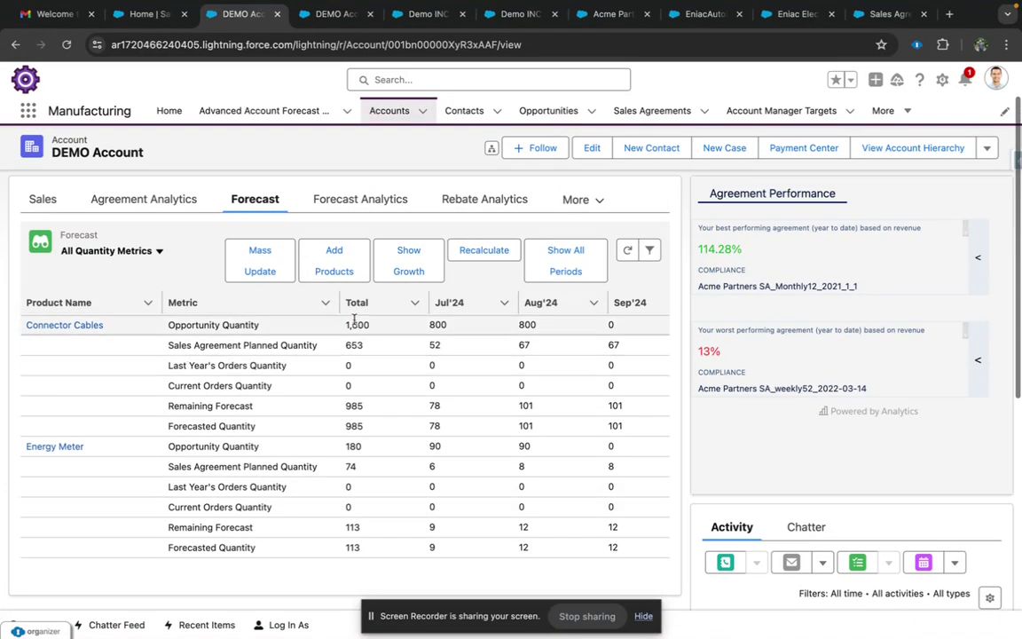
drag(169, 325, 268, 327)
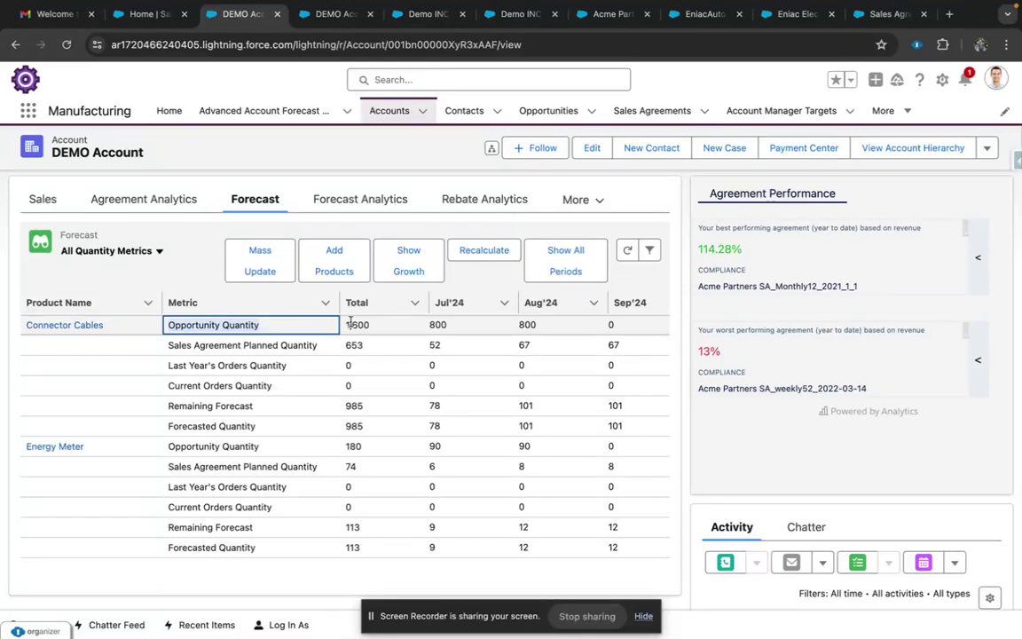
drag(348, 325, 377, 326)
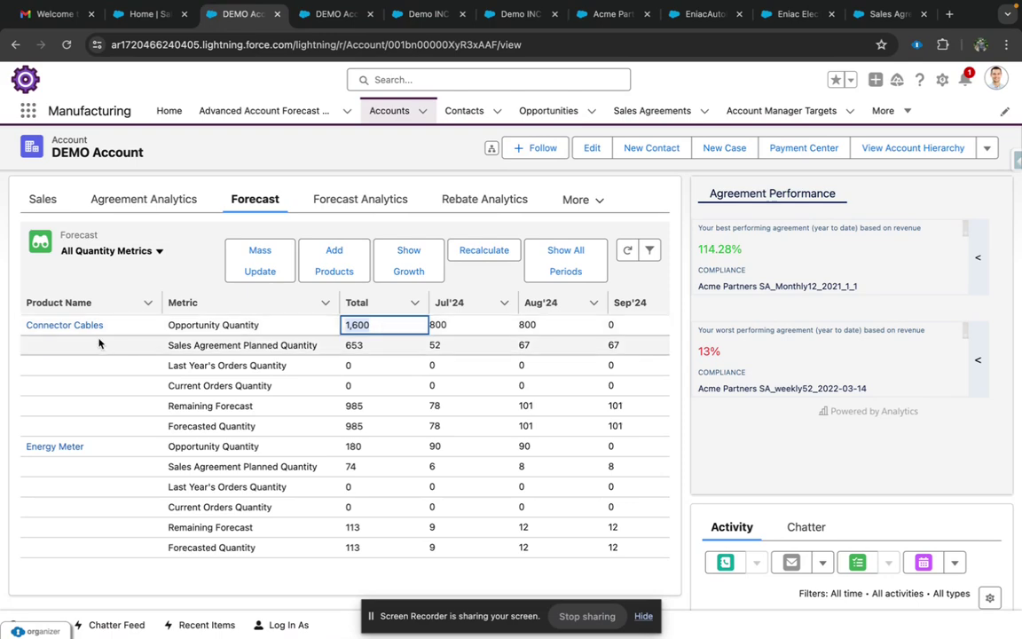
click(432, 325)
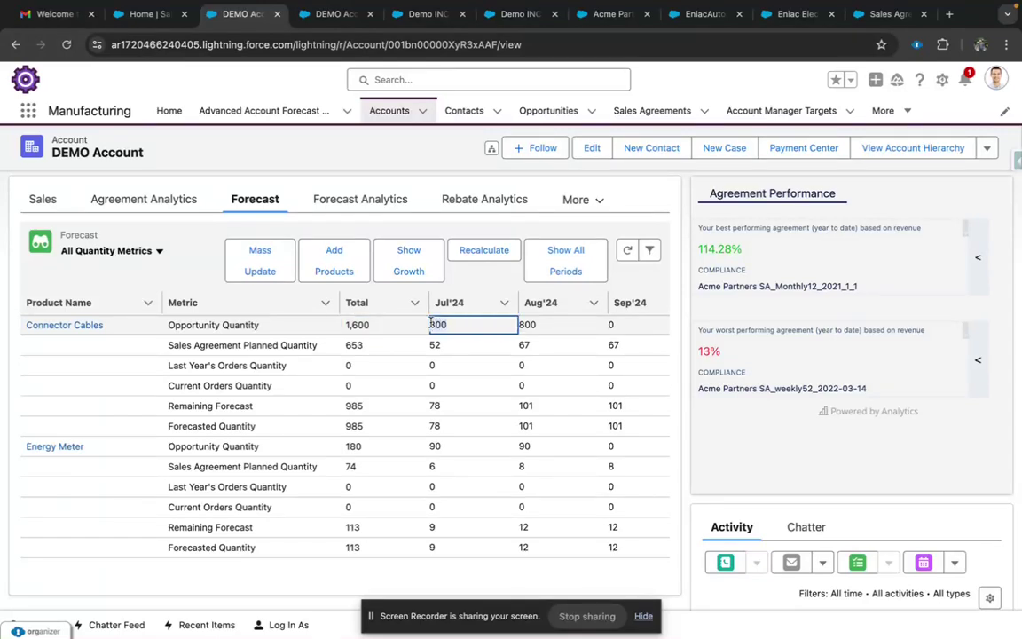
double_click(432, 325)
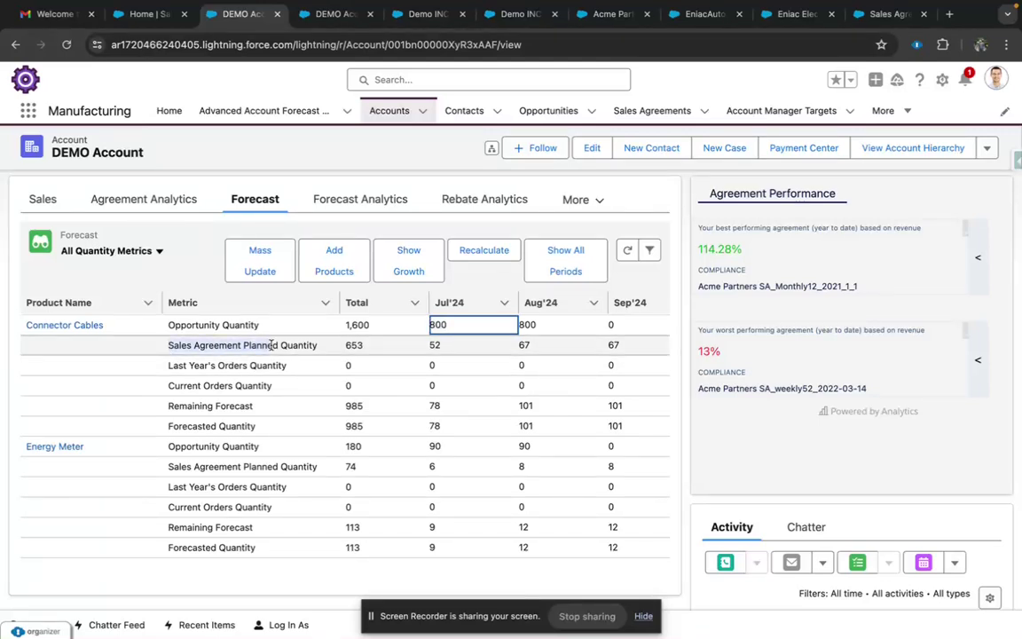
click(322, 347)
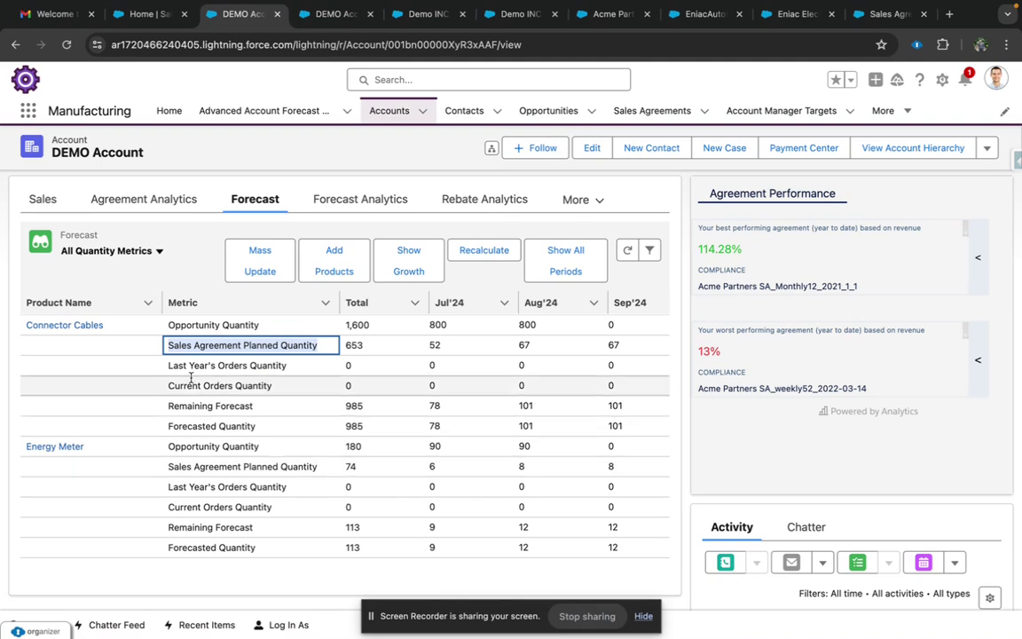
click(298, 367)
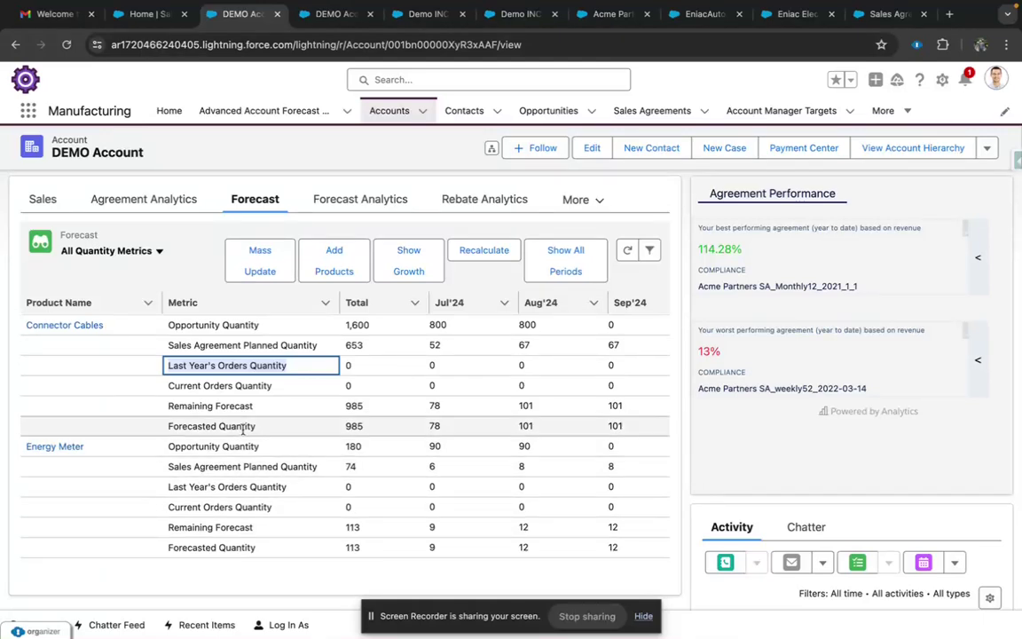
click(276, 387)
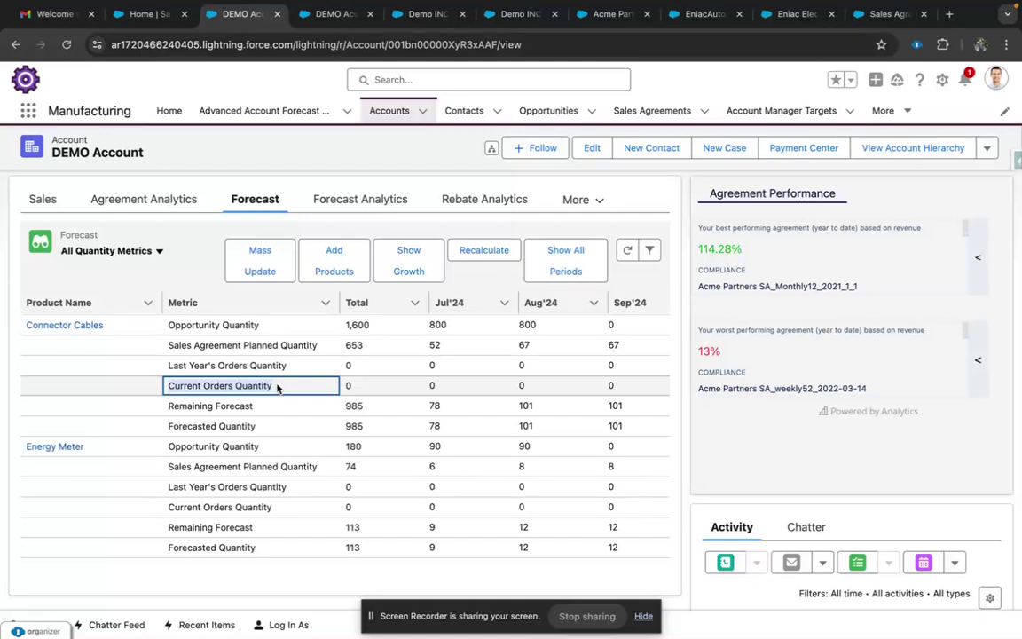
triple_click(276, 387)
scroll(441, 399, down, 1)
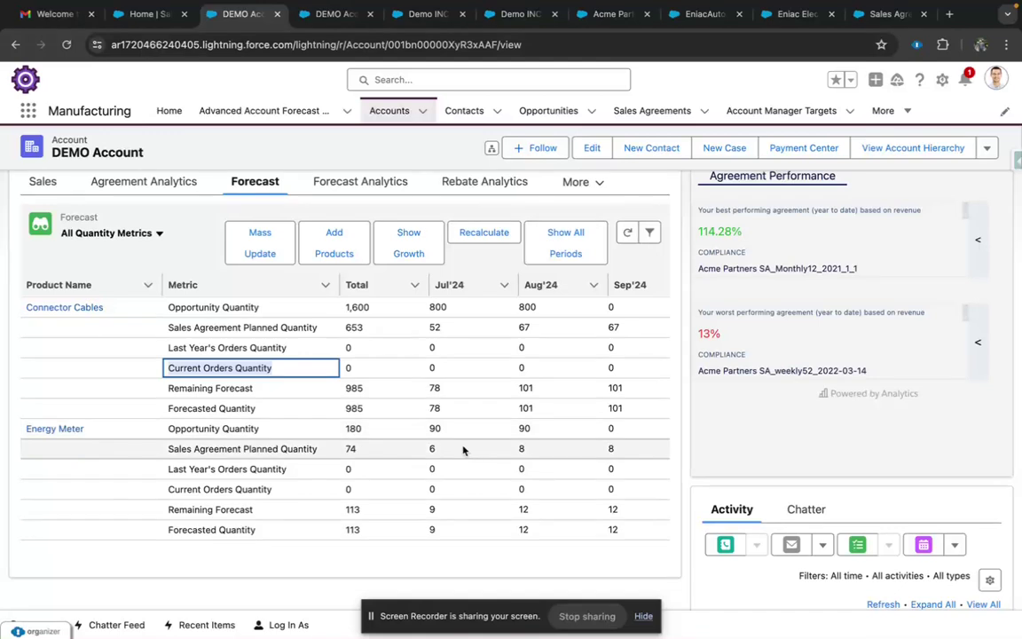
click(142, 409)
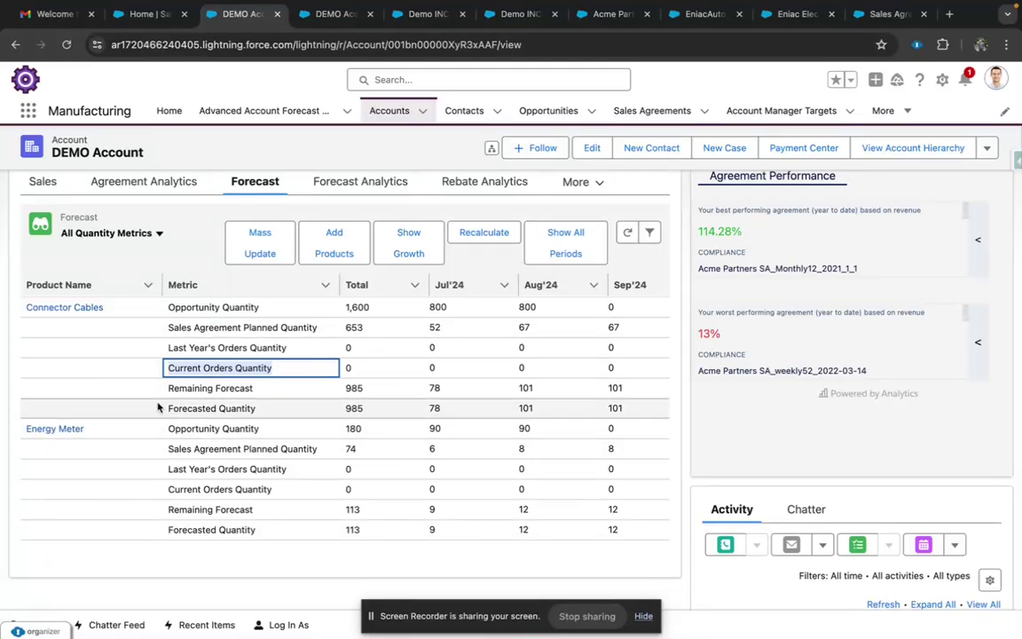
drag(181, 409, 271, 415)
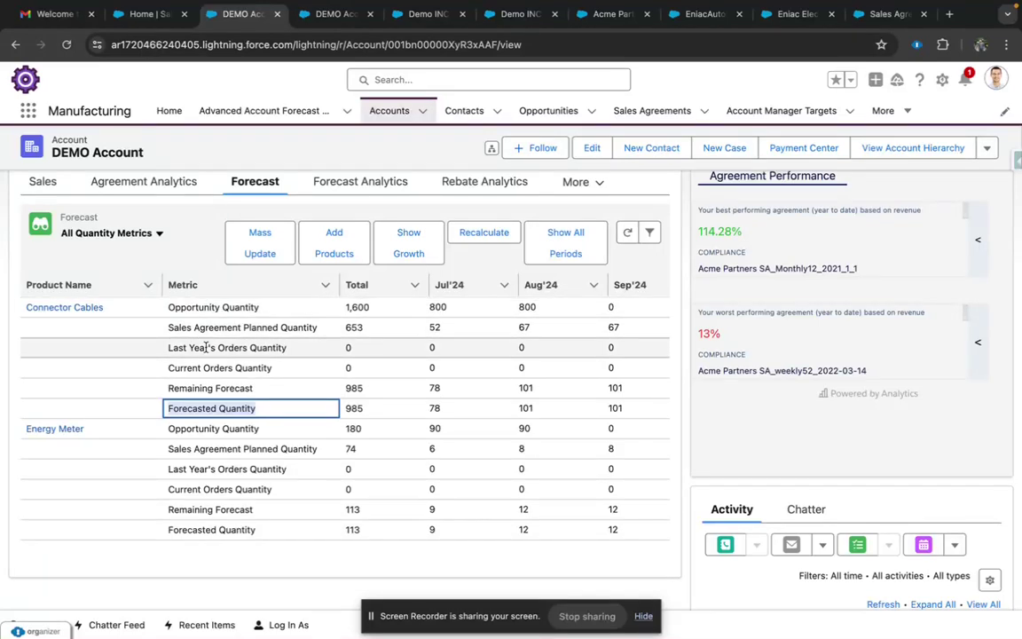
scroll(278, 399, down, 1)
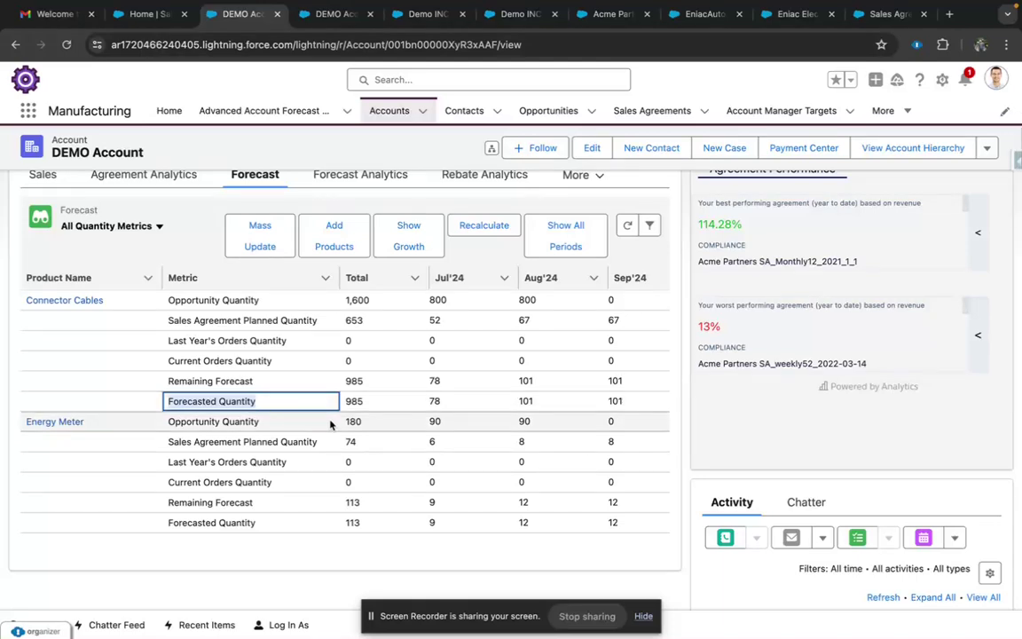
triple_click(180, 399)
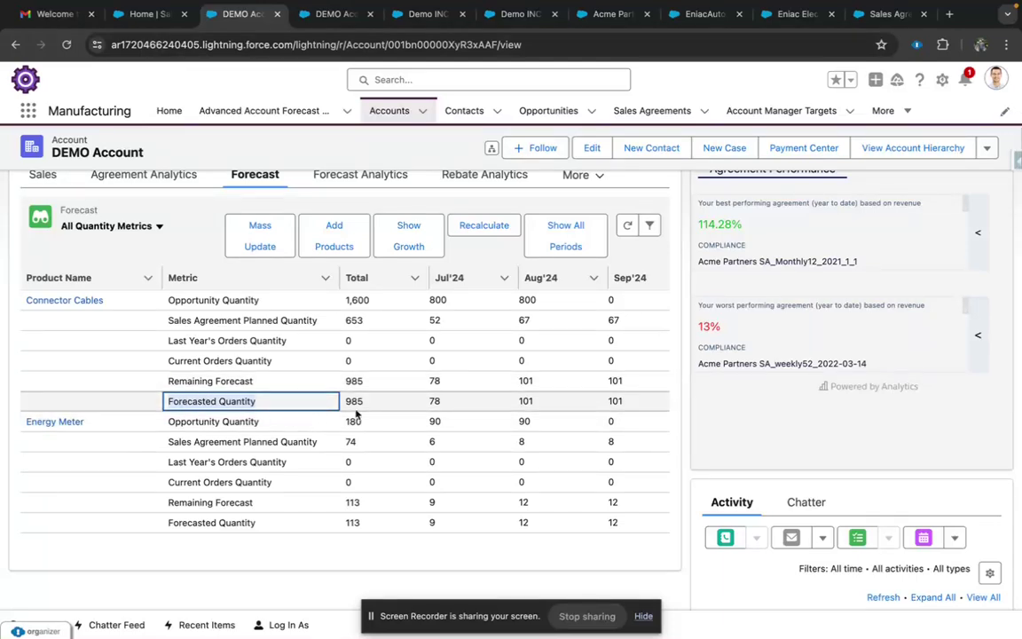
Set Account Growth to 20% and Market Growth to 30%, recalculating Connector Cables to 785 and Energy Meter to 89.
click(410, 240)
text(50)
double_click(645, 304)
key(BackSpace)
text(20)
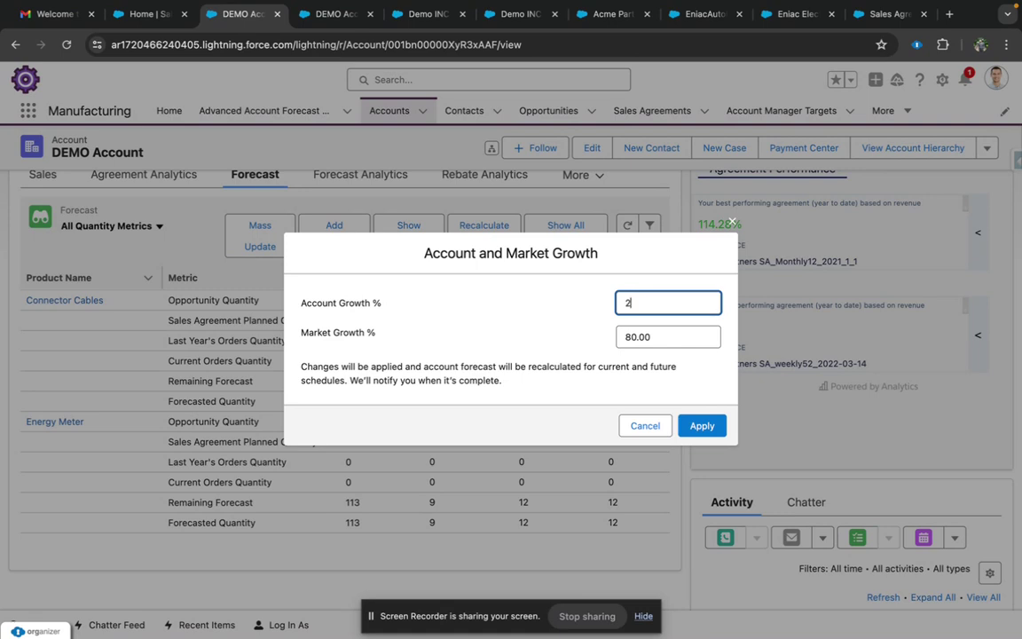
click(636, 337)
key(BackSpace)
key(BackSpace)
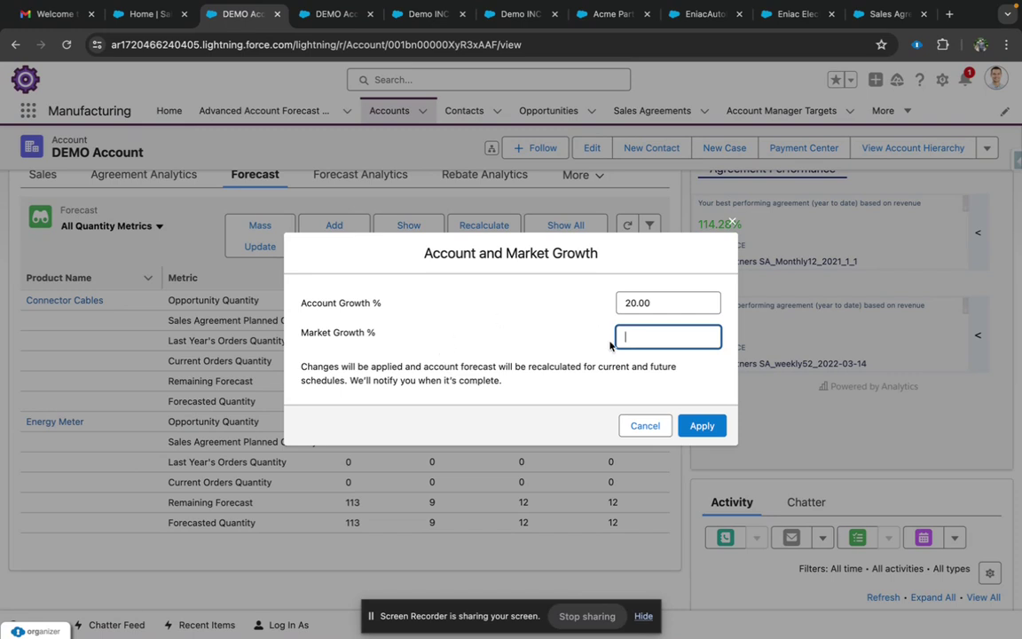
text(30)
click(701, 433)
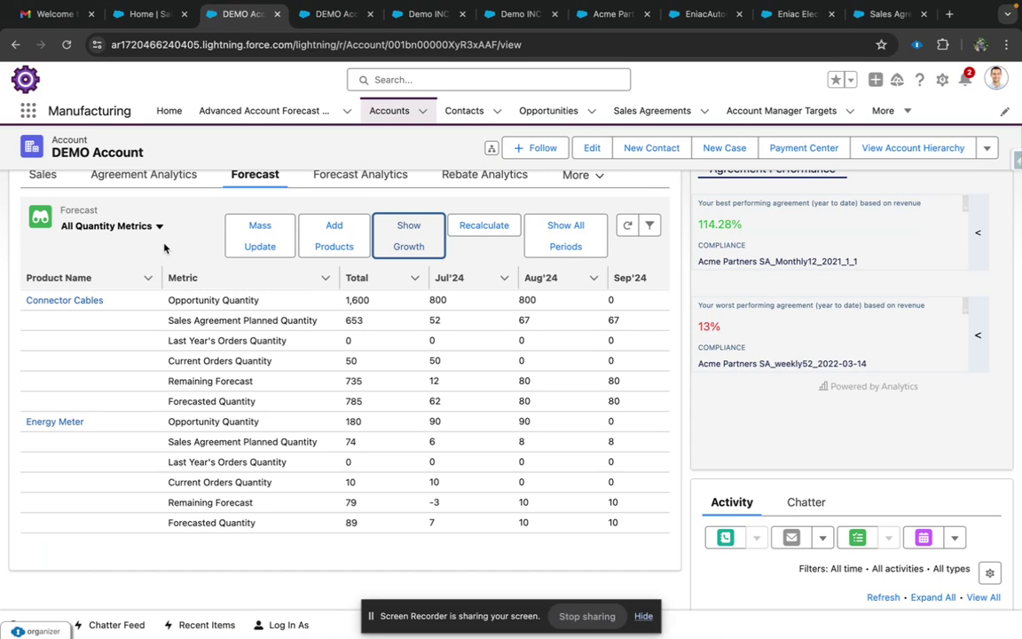
scroll(423, 401, up, 1)
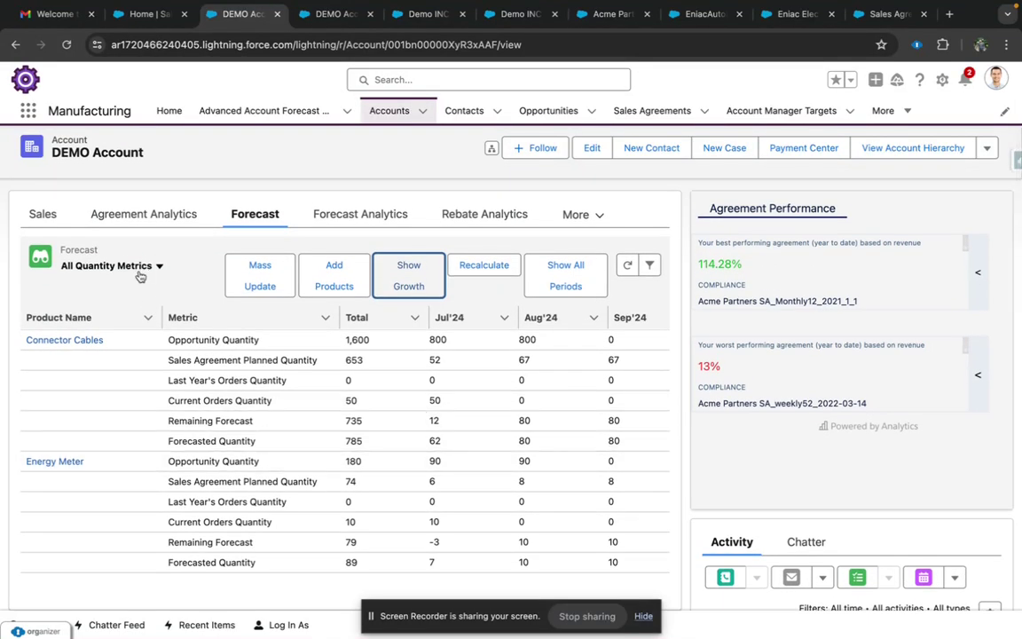
click(404, 484)
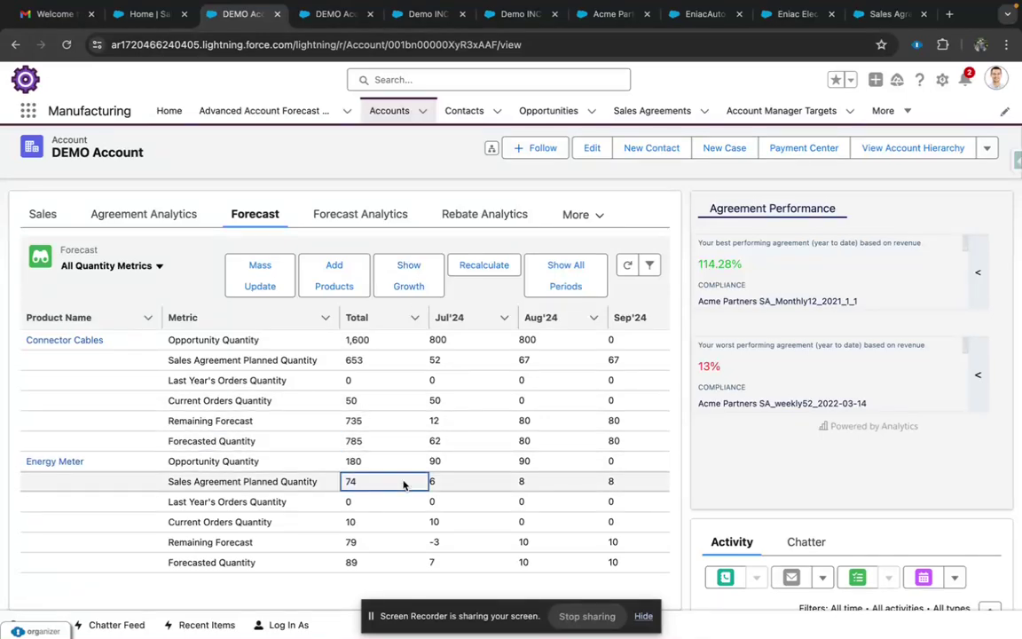
scroll(407, 479, up, 1)
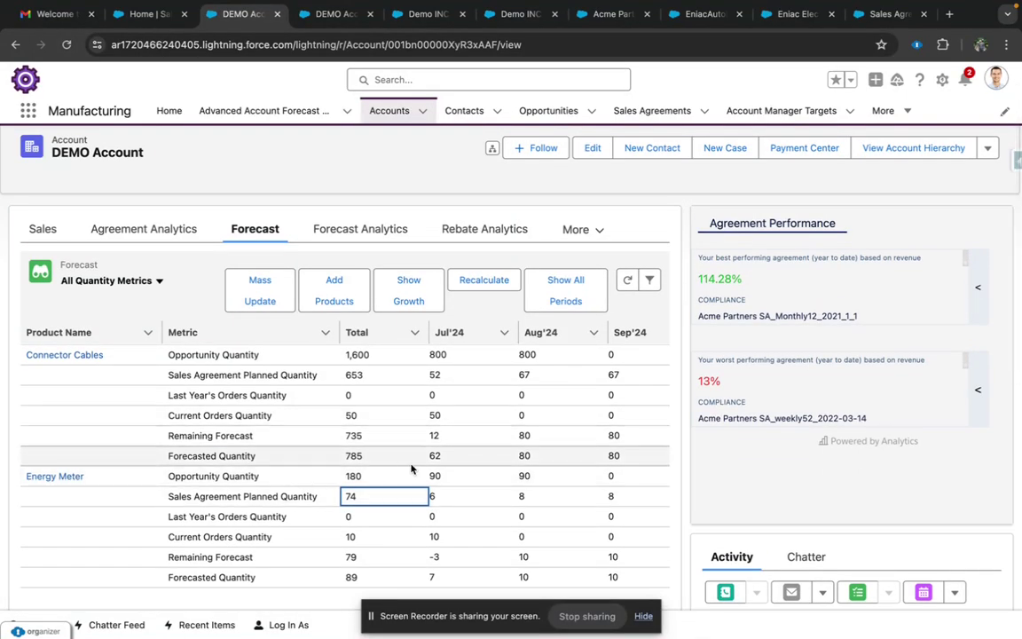
scroll(412, 470, down, 3)
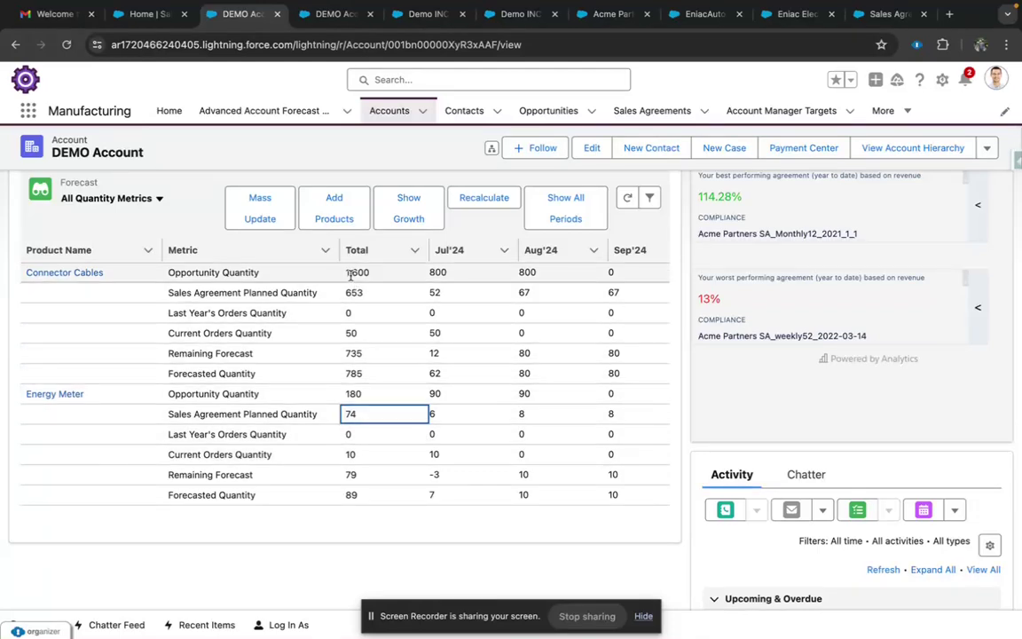
click(160, 200)
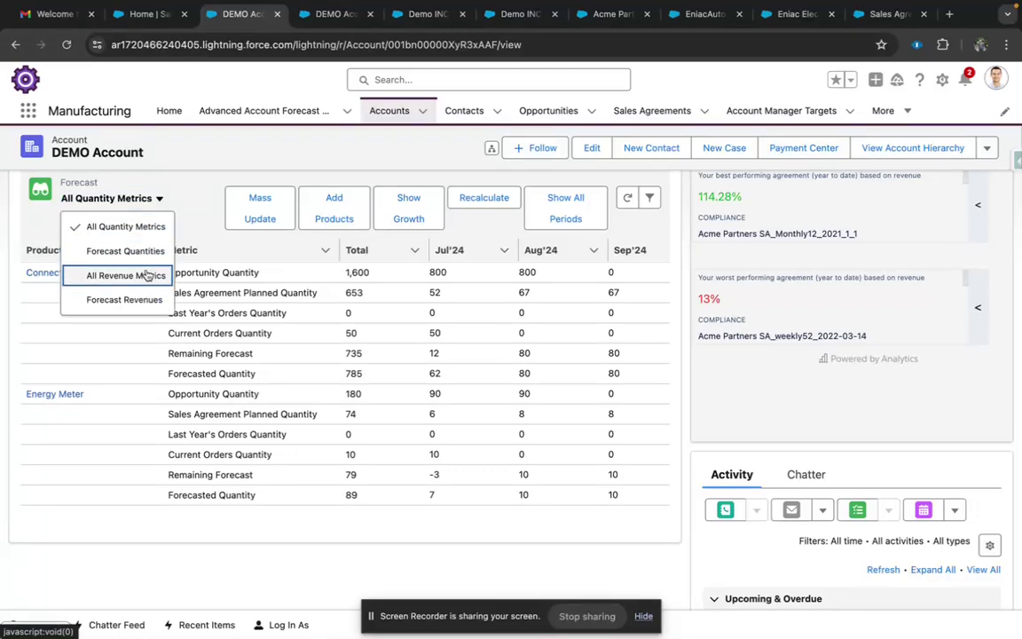
click(126, 275)
scroll(449, 402, up, 1)
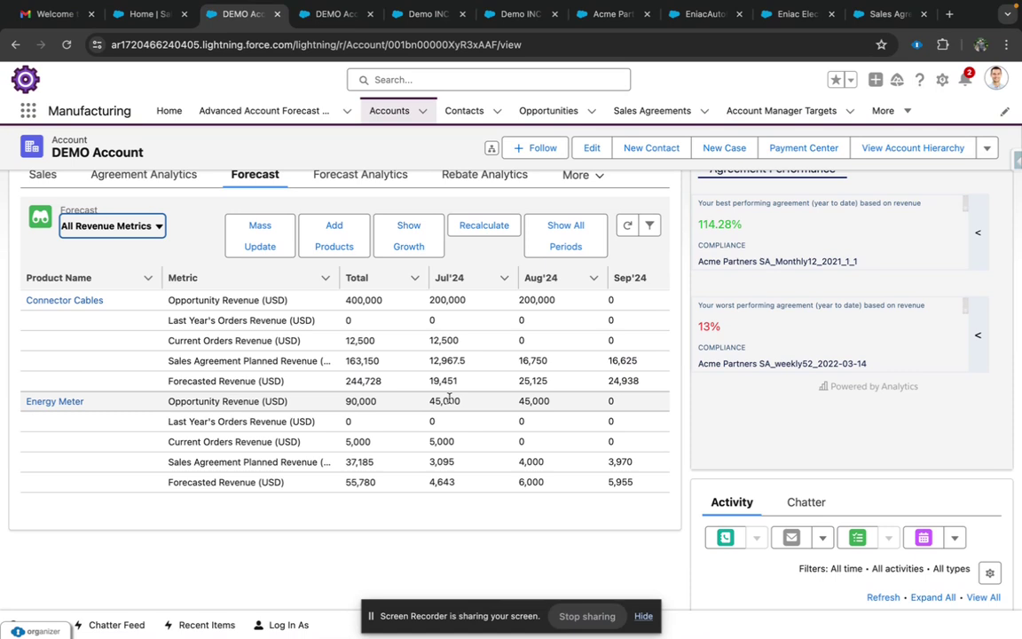
click(156, 227)
click(126, 254)
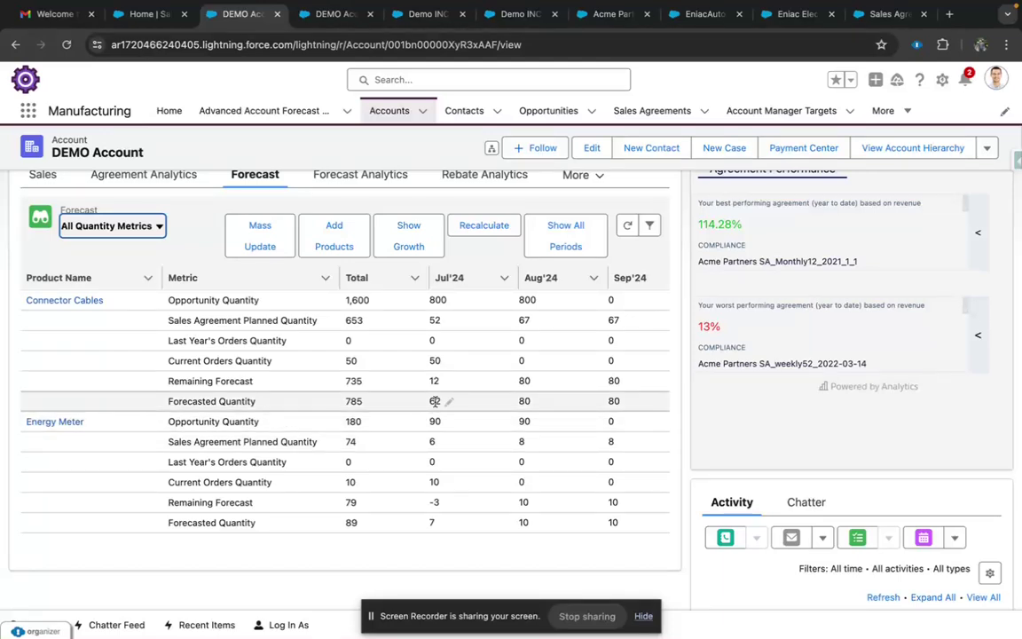
scroll(435, 401, up, 2)
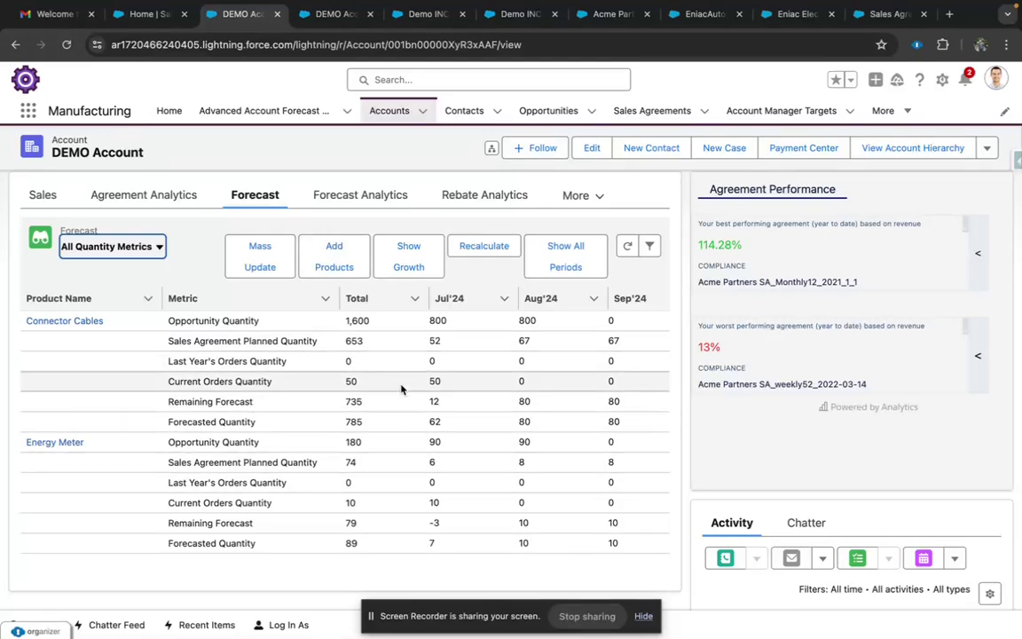
click(420, 269)
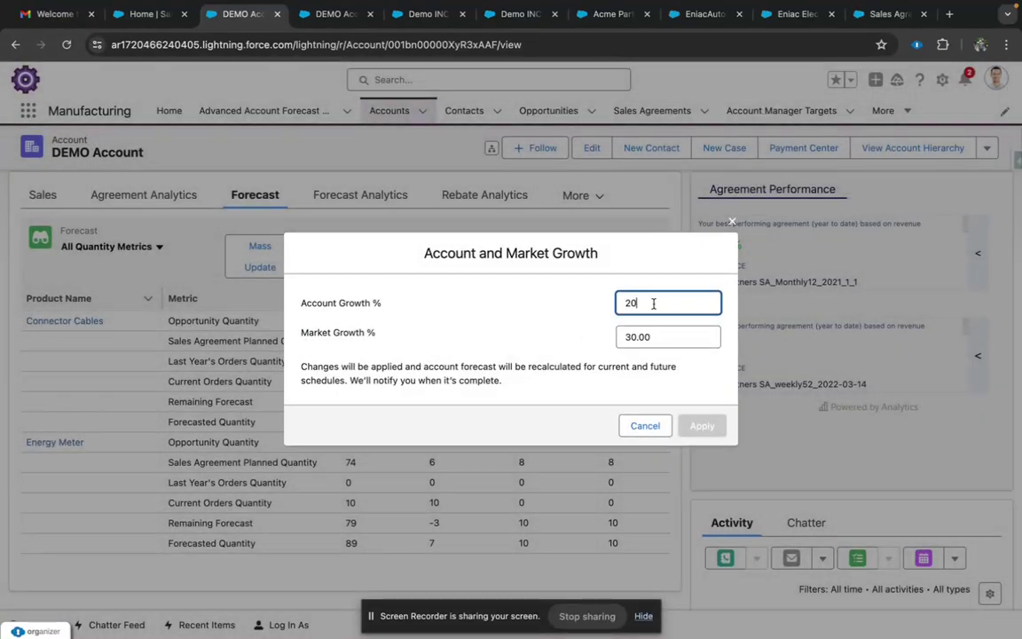
key(BackSpace)
key(BackSpace)
click(664, 428)
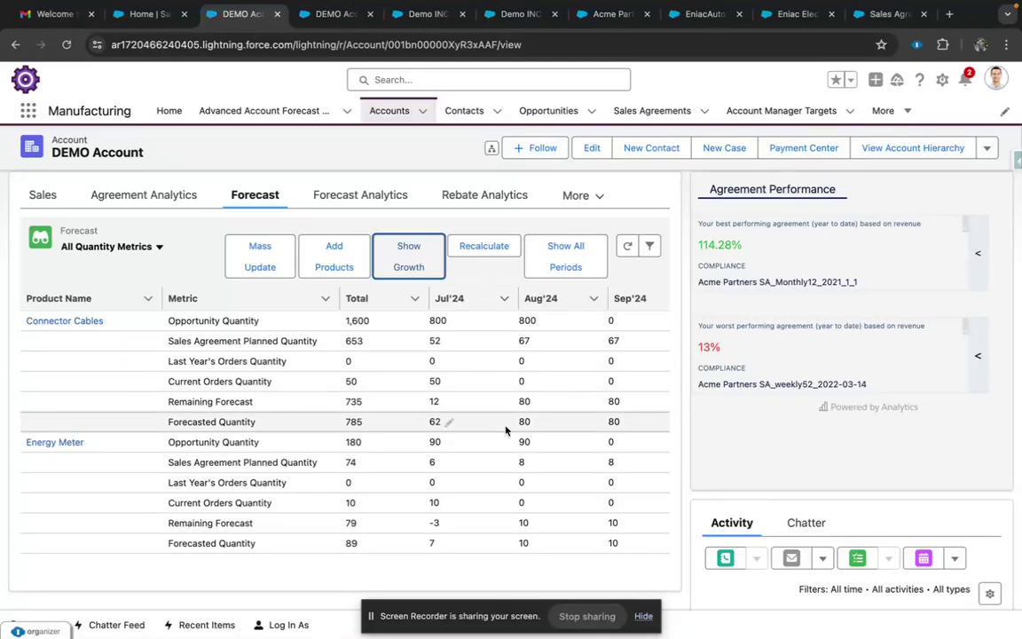
scroll(506, 431, up, 1)
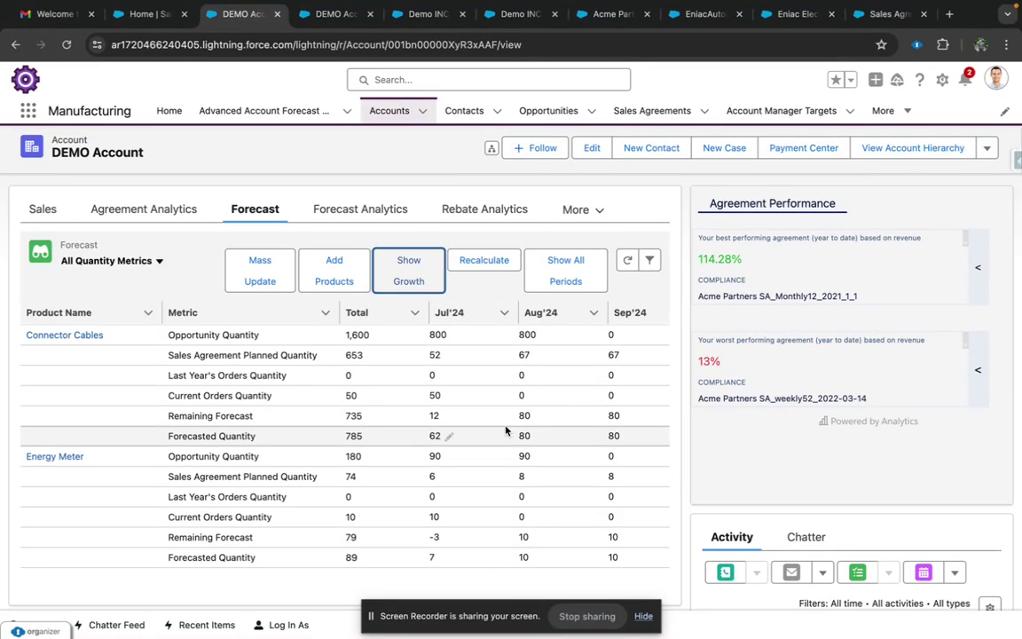